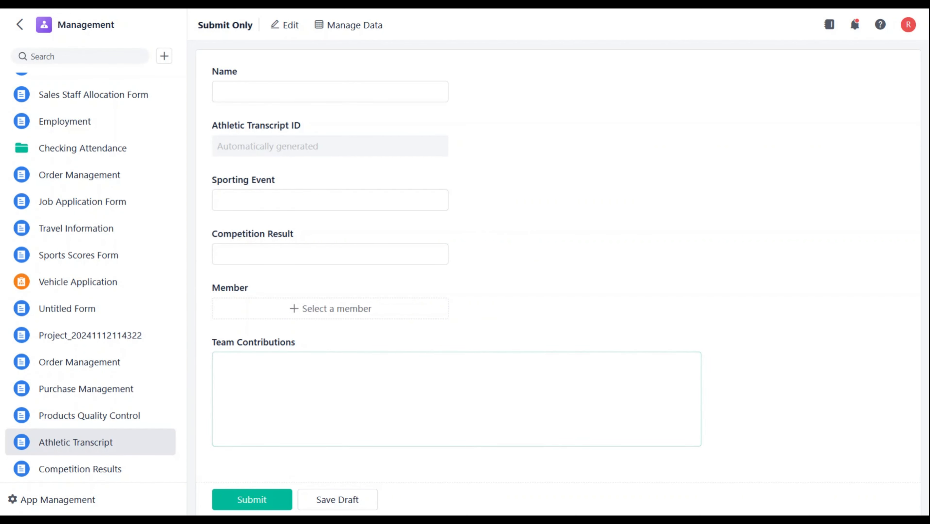
- Fill in the Athletic Transcript form with the athlete's name, sporting event 100 Butterfly and competition result 59
click(330, 91)
text(A)
text(lex)
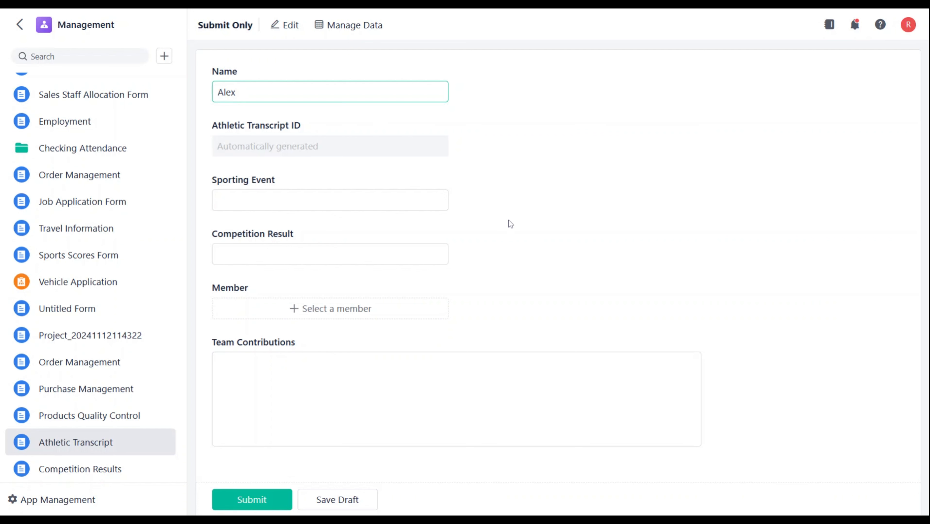
key(Tab)
text(100 Butterfly)
key(Tab)
text(59)
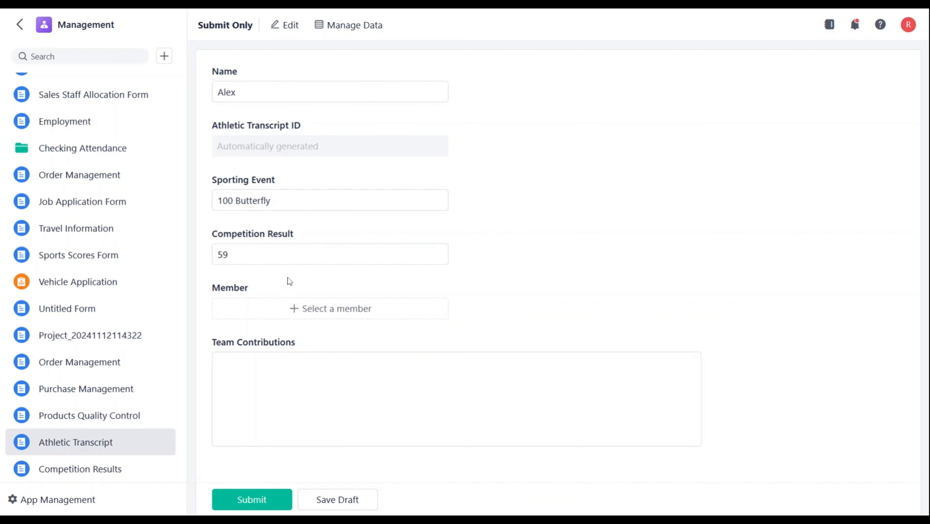
click(323, 371)
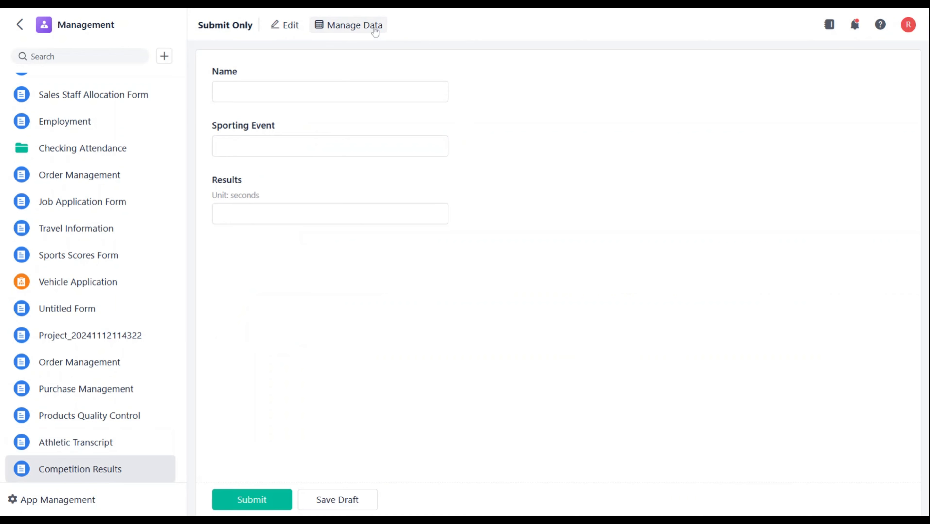
- Open the data management view of the Competition Results form
click(375, 32)
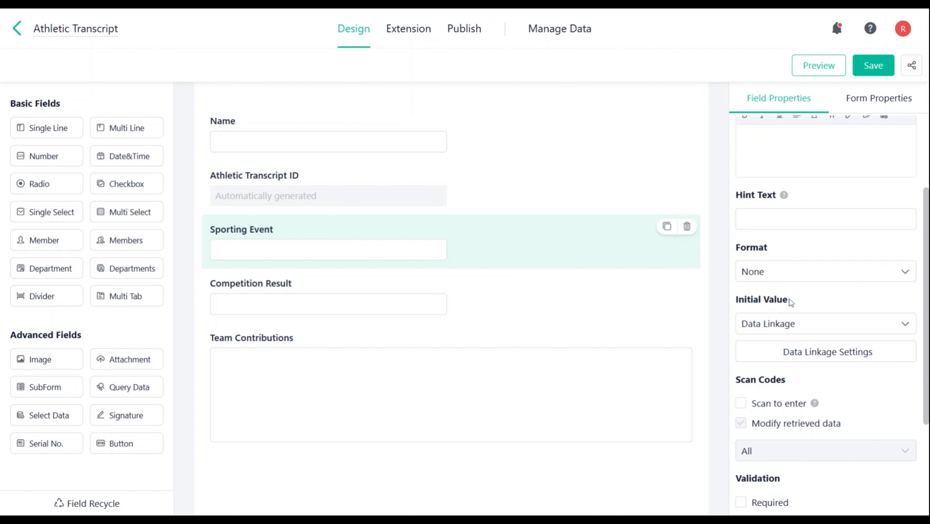
- Add a Single Line field below Sporting Event and set its initial value to Data Linkage
click(77, 132)
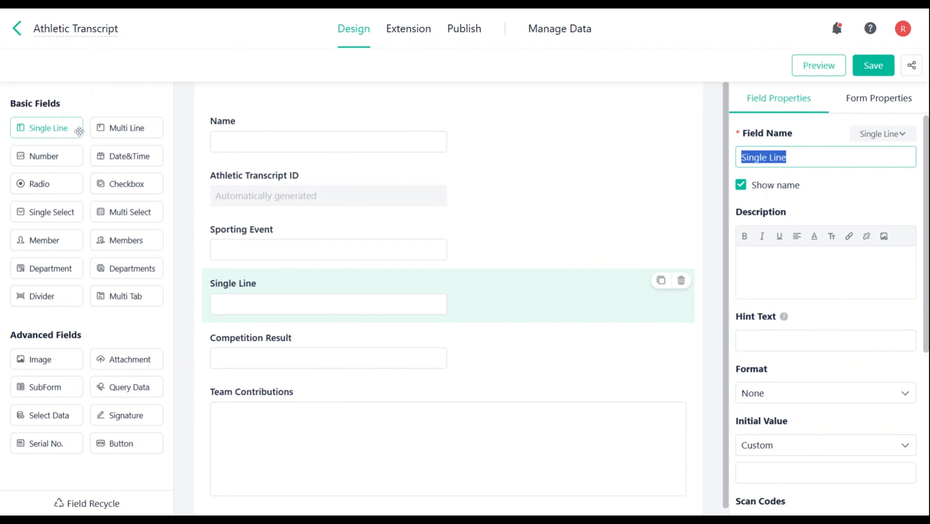
scroll(808, 330, down, 5)
click(794, 318)
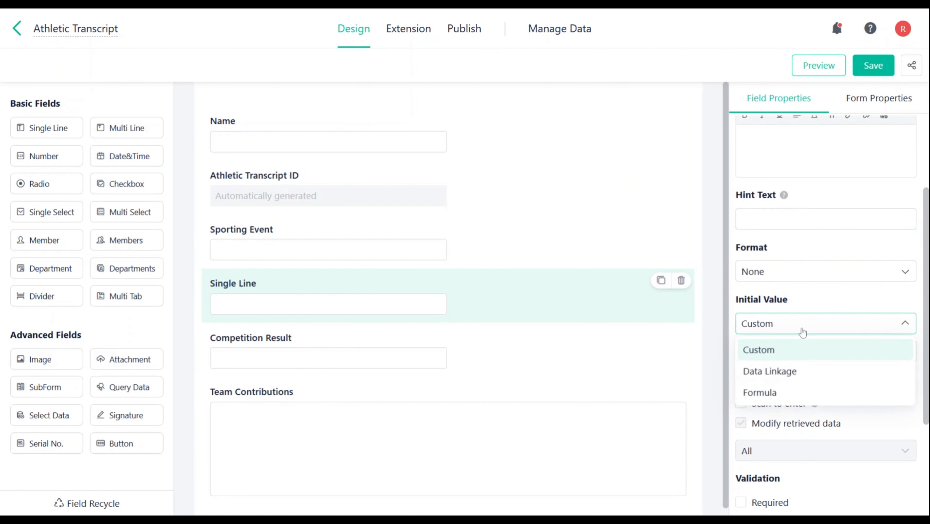
click(792, 373)
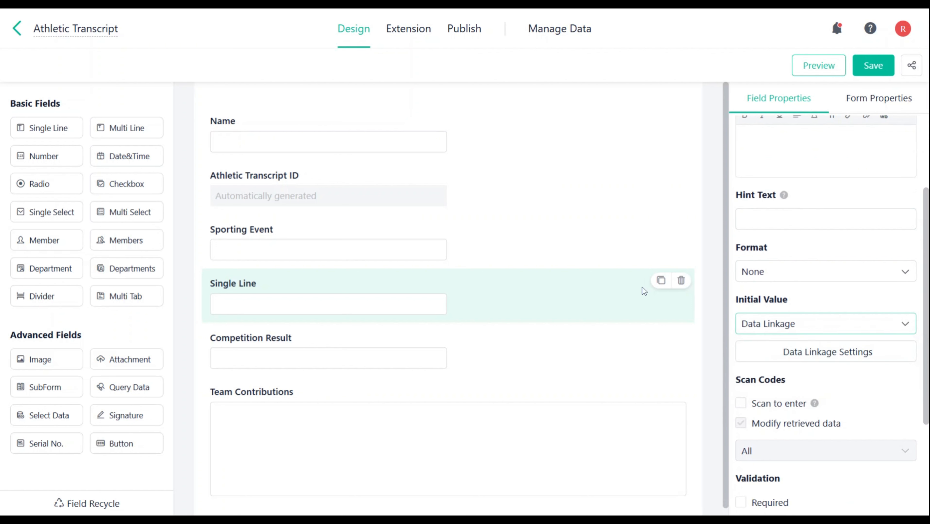
- Add Multi Line, Number and Date&Time fields to the Athletic Transcript form
click(130, 134)
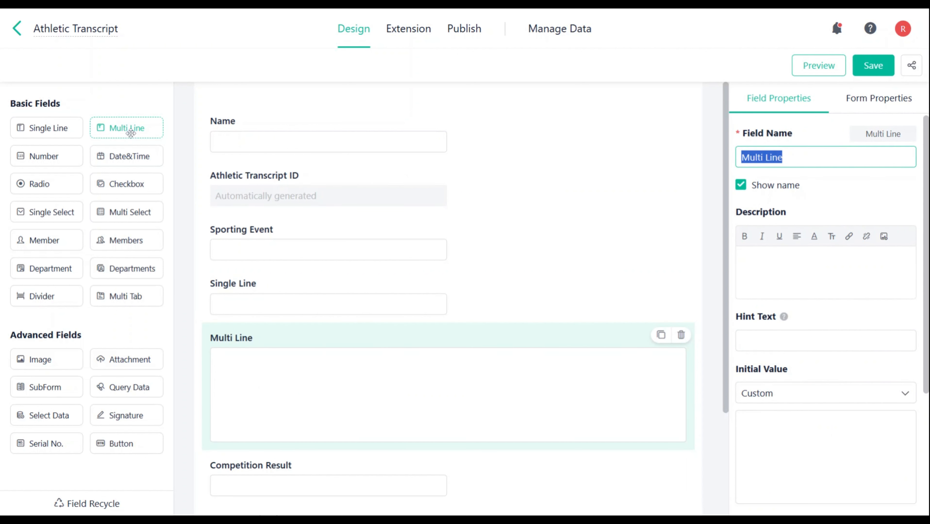
click(43, 157)
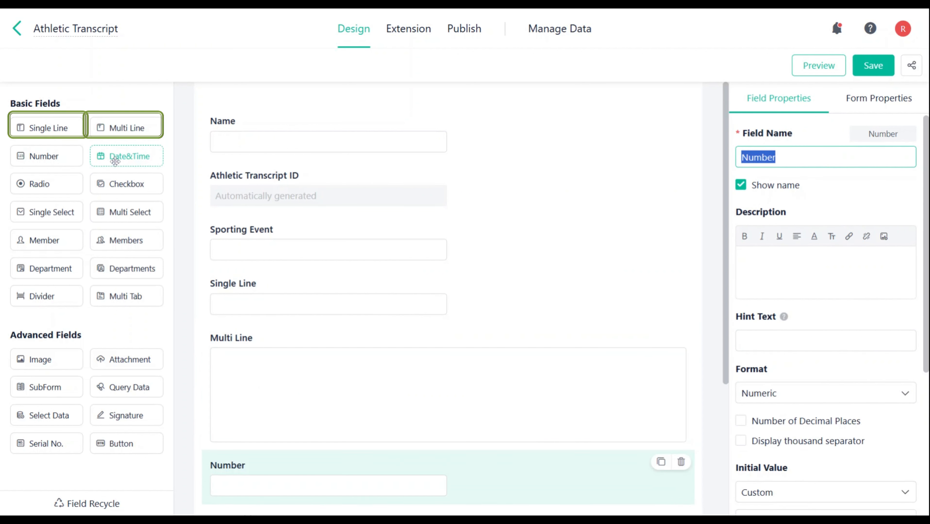
click(130, 157)
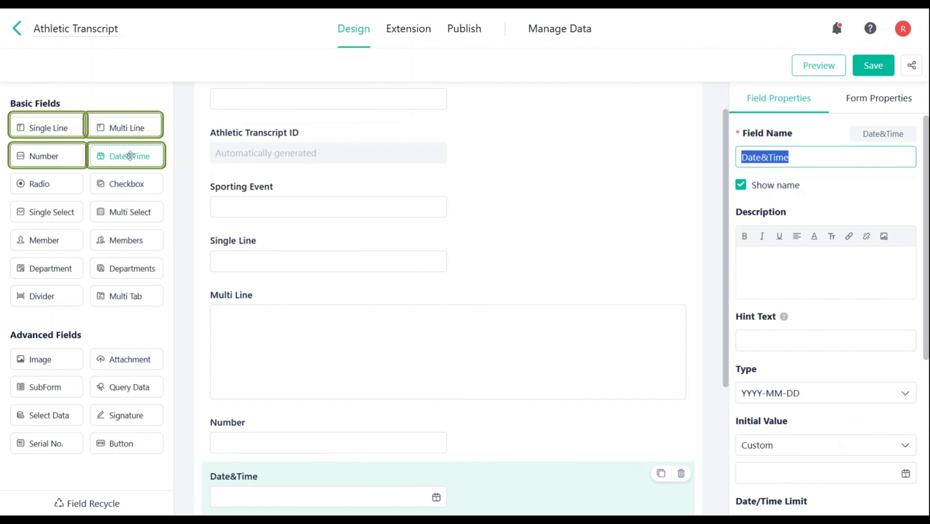
- Add Image, Attachment, SubForm, Member and Members fields to the form
click(40, 359)
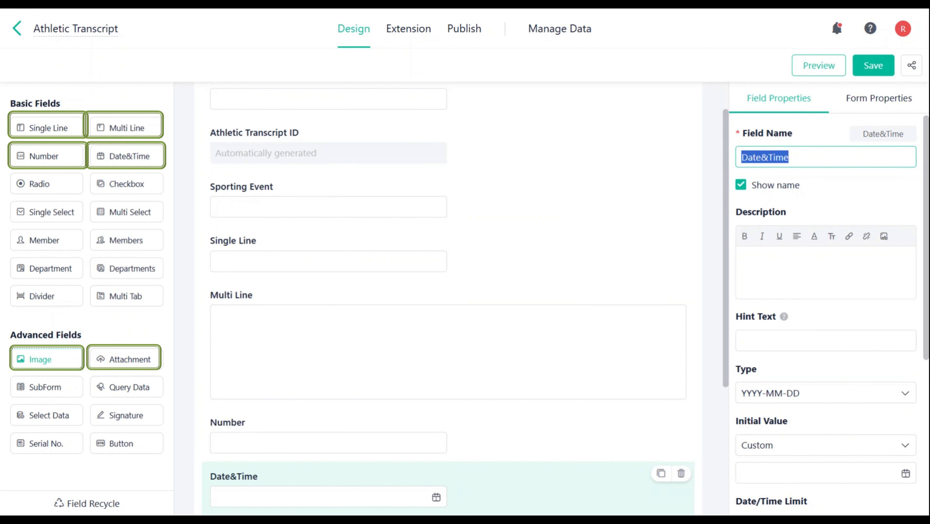
click(123, 359)
click(54, 388)
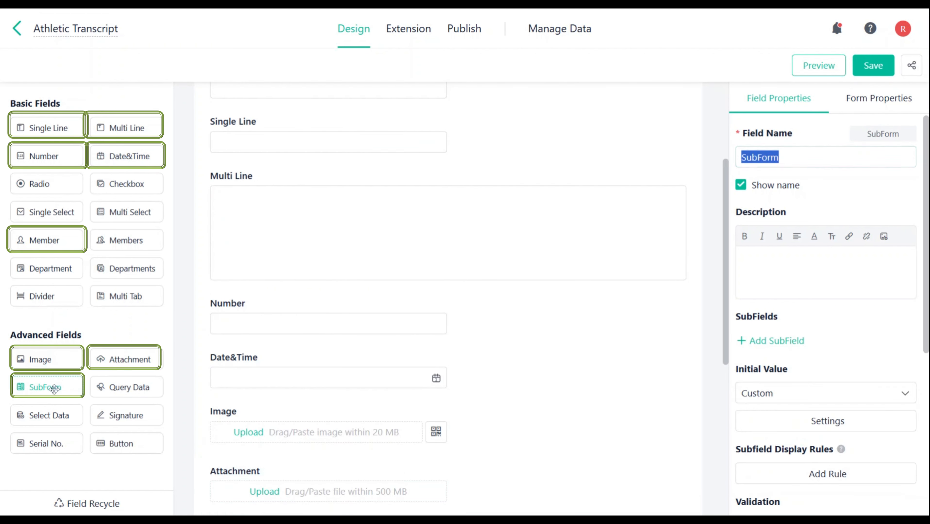
click(45, 238)
drag(132, 238, 136, 234)
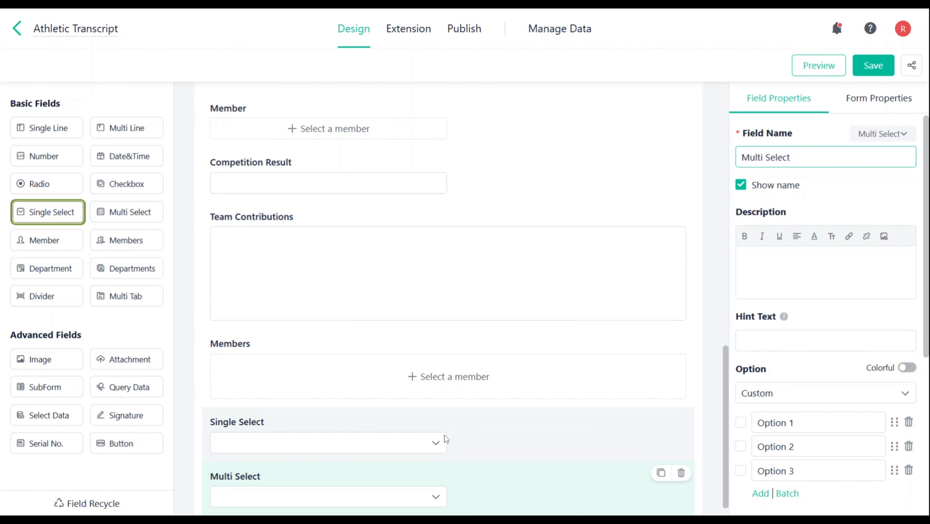
- Add Single Select and Multi Select fields, and set the Single Select's options to Data Linkage
click(444, 436)
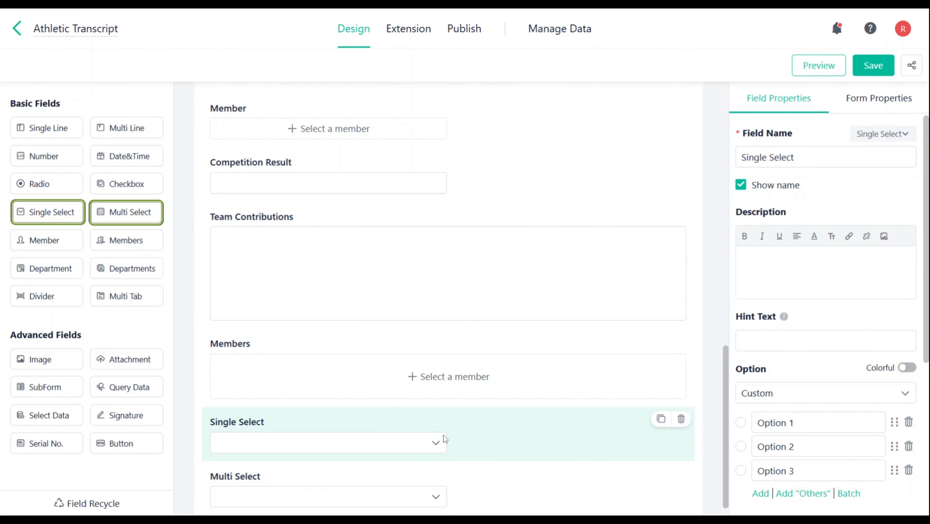
click(790, 392)
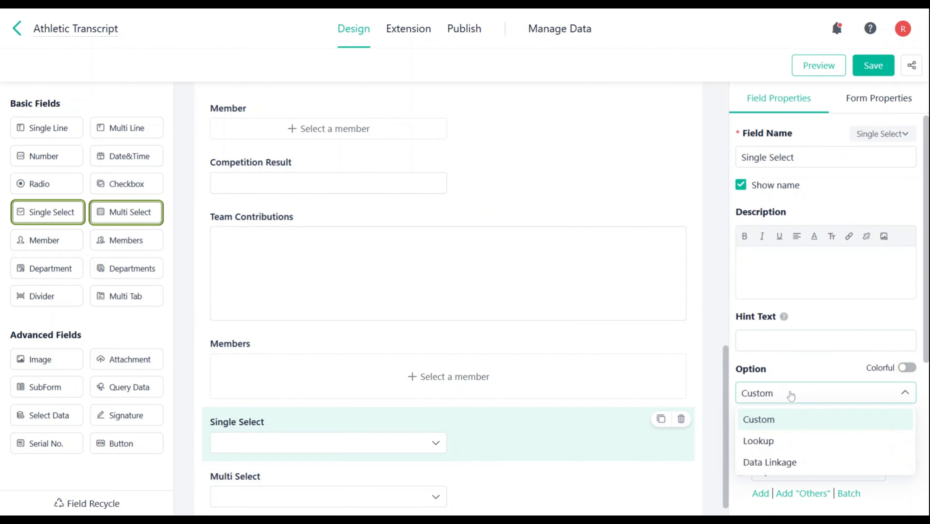
click(800, 461)
- Add Department and Departments fields, and set the Department field's initial value to Data Linkage
click(55, 269)
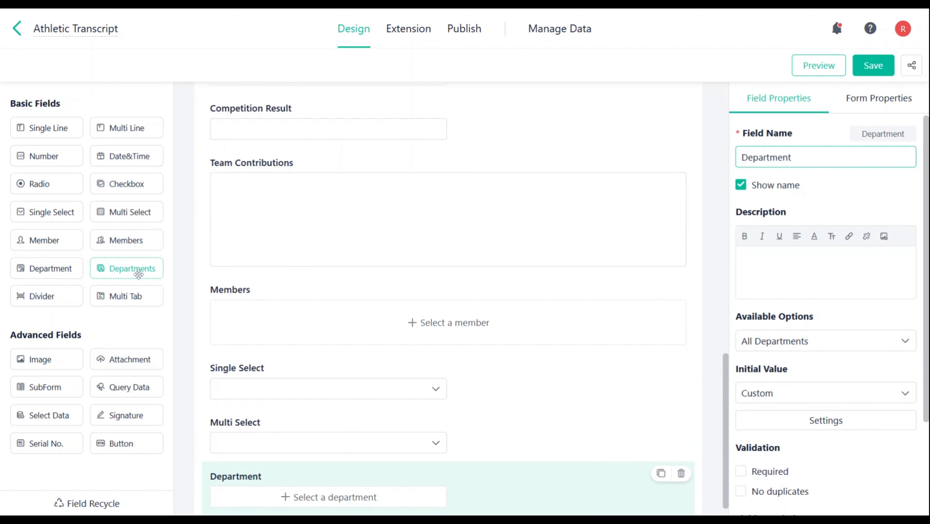
click(132, 269)
click(425, 414)
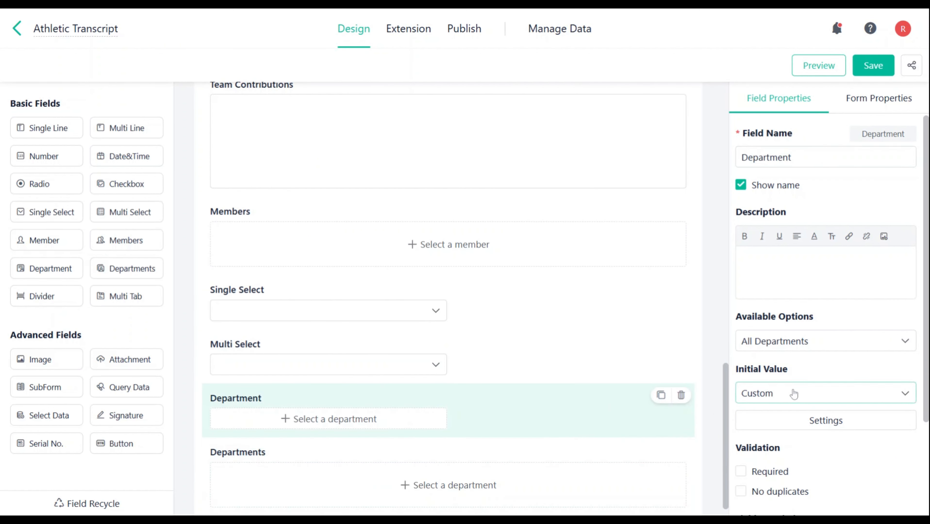
click(804, 394)
click(807, 441)
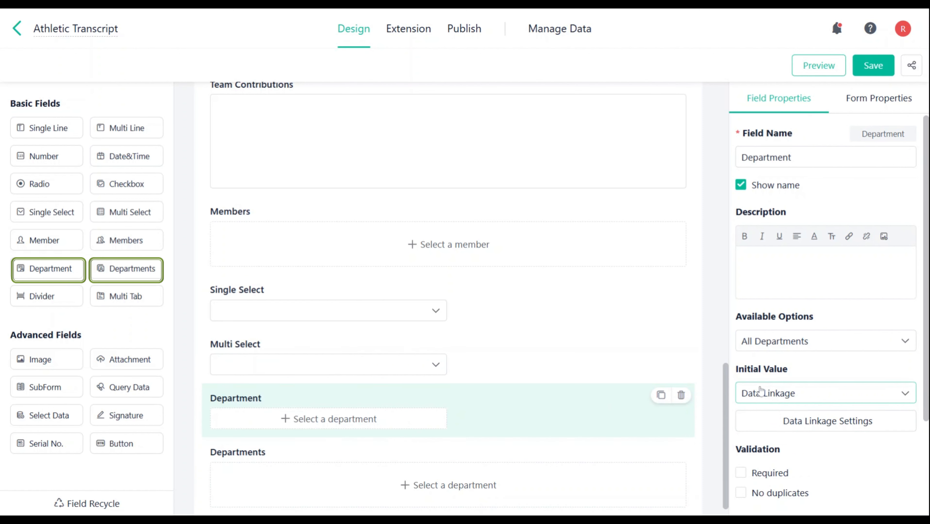
- Add a Single Line subfield to the SubForm and set its initial value to Data Linkage
scroll(440, 293, up, 10)
drag(37, 128, 348, 352)
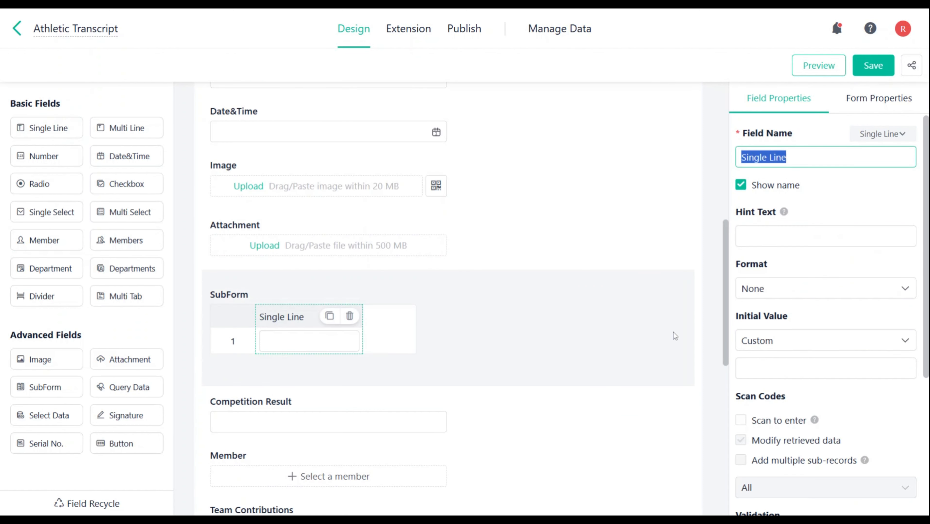
click(806, 337)
click(807, 389)
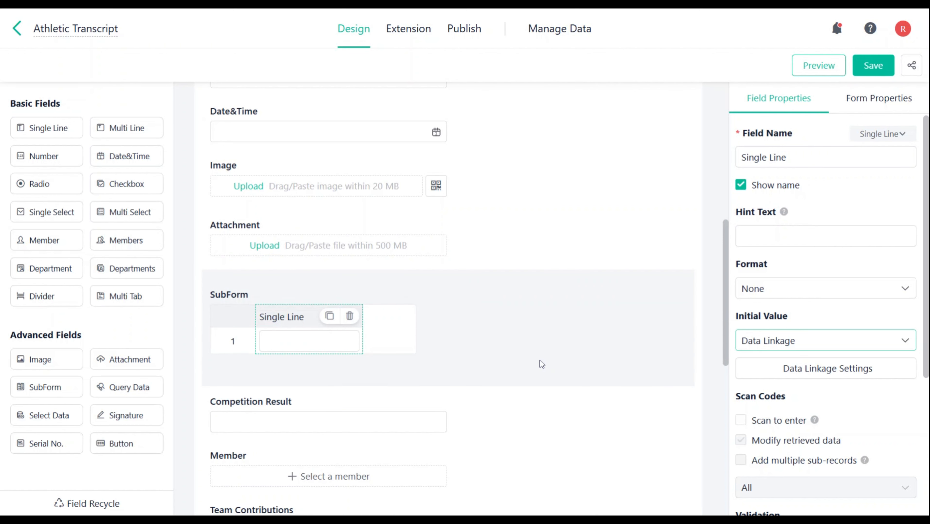
scroll(540, 359, up, 10)
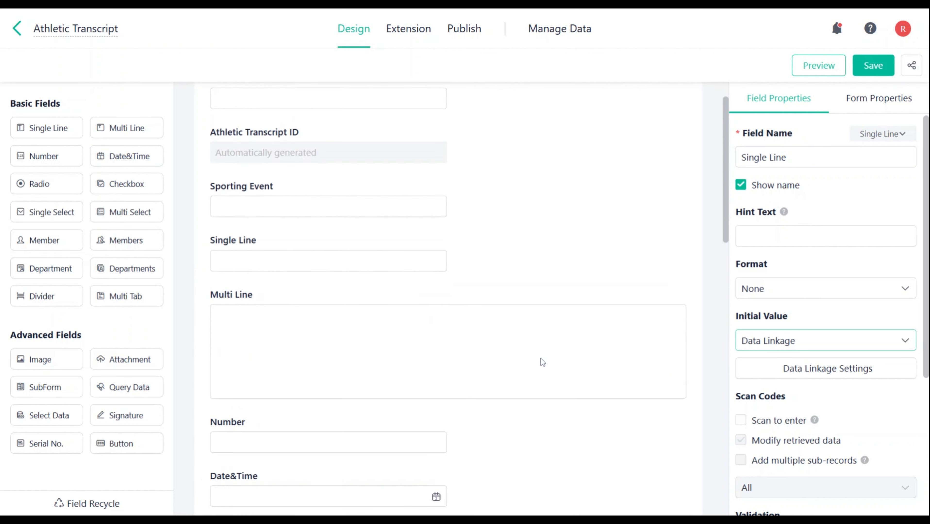
scroll(540, 358, up, 1)
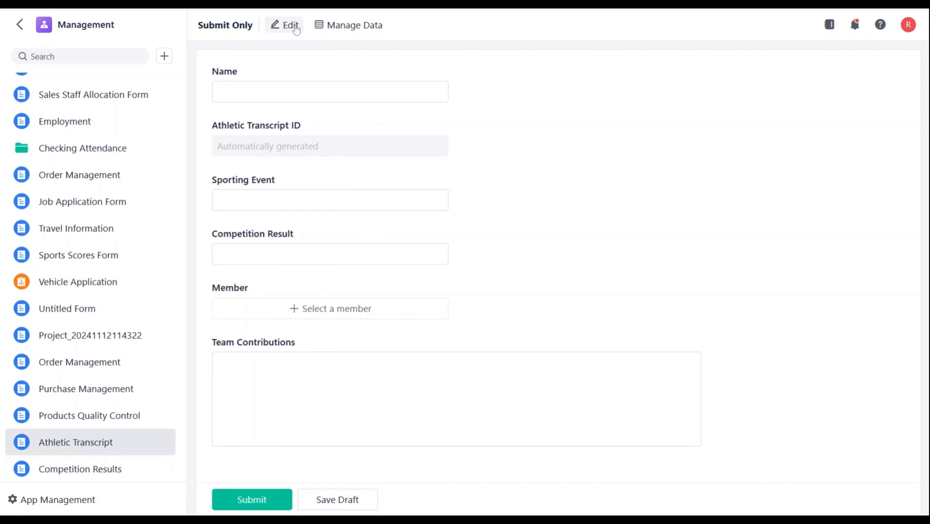
- Edit the Athletic Transcript form and set the Sporting Event field's initial value to Data Linkage
click(284, 25)
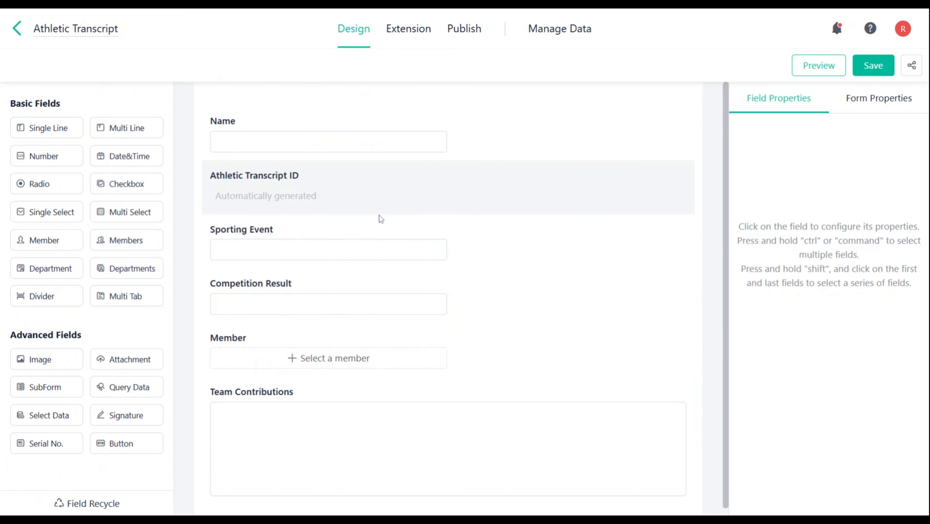
click(381, 220)
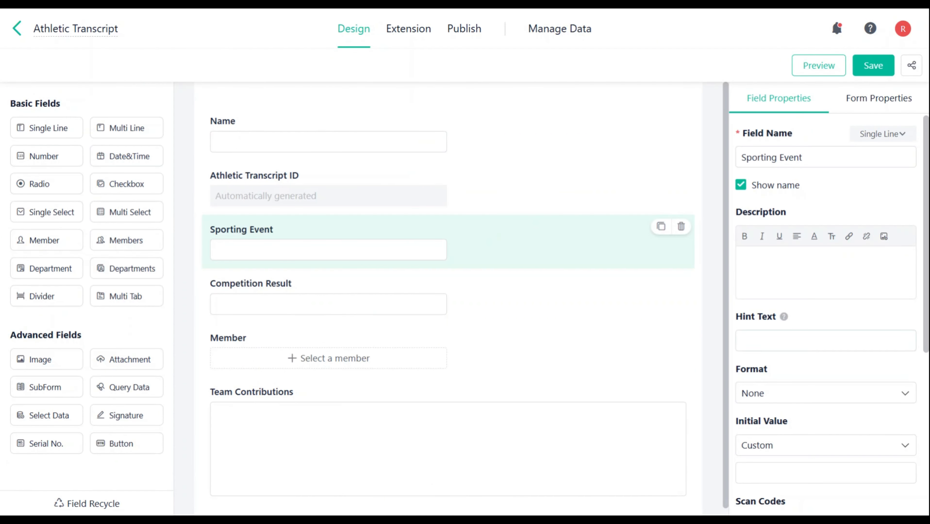
scroll(812, 337, down, 2)
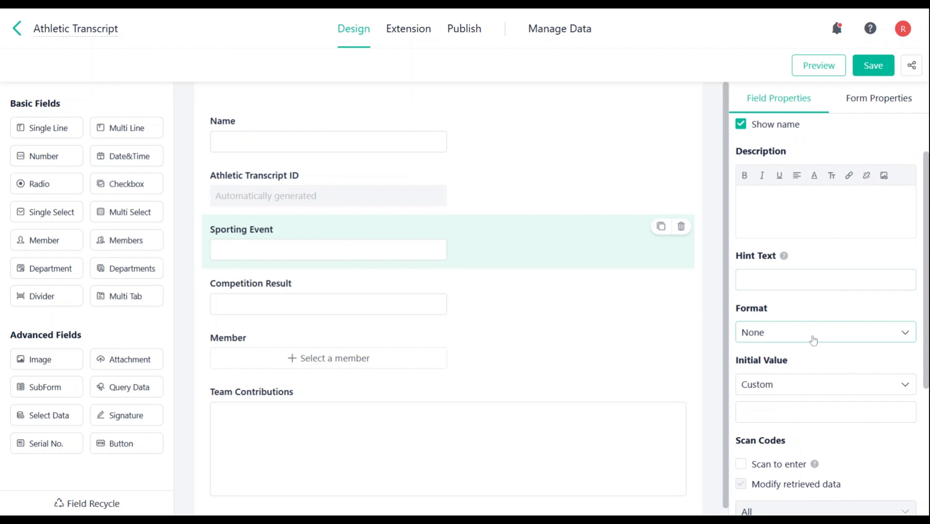
click(812, 393)
click(789, 432)
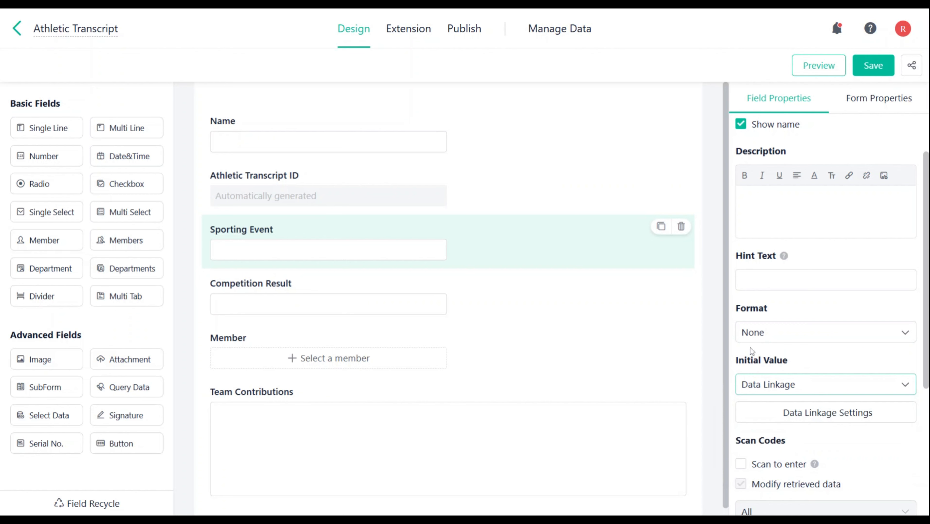
- Open Sporting Event's data linkage settings and browse the forms available for linking
scroll(830, 290, down, 4)
click(835, 293)
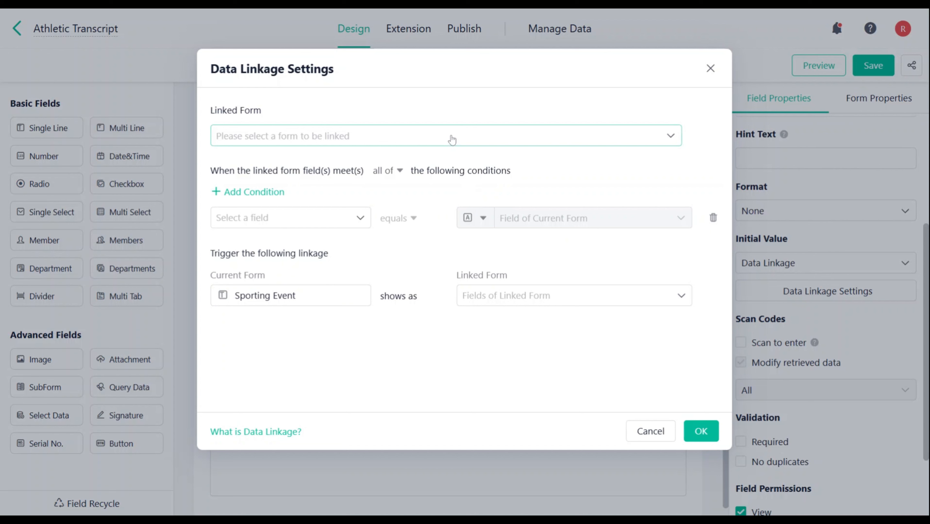
click(451, 139)
click(245, 283)
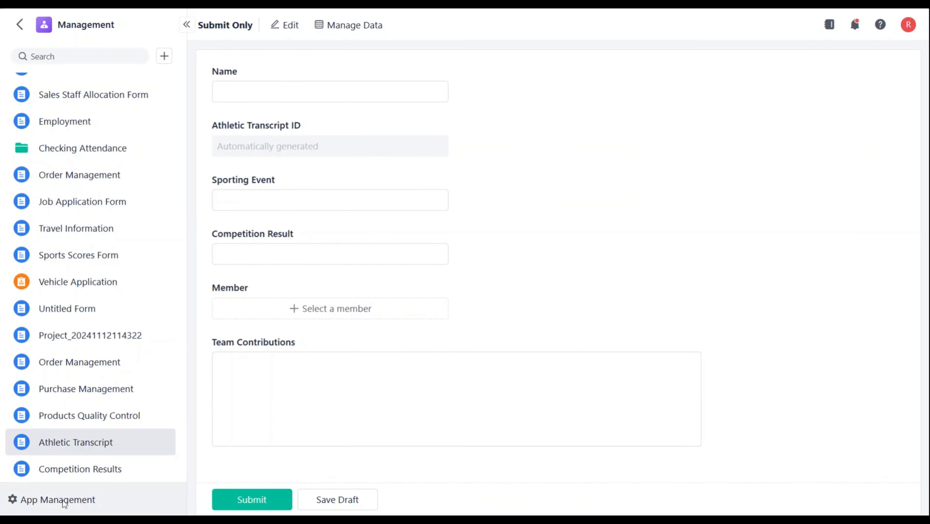
- In the app's management settings, allow cross-app use of Product Information and Leave application, and save
click(61, 506)
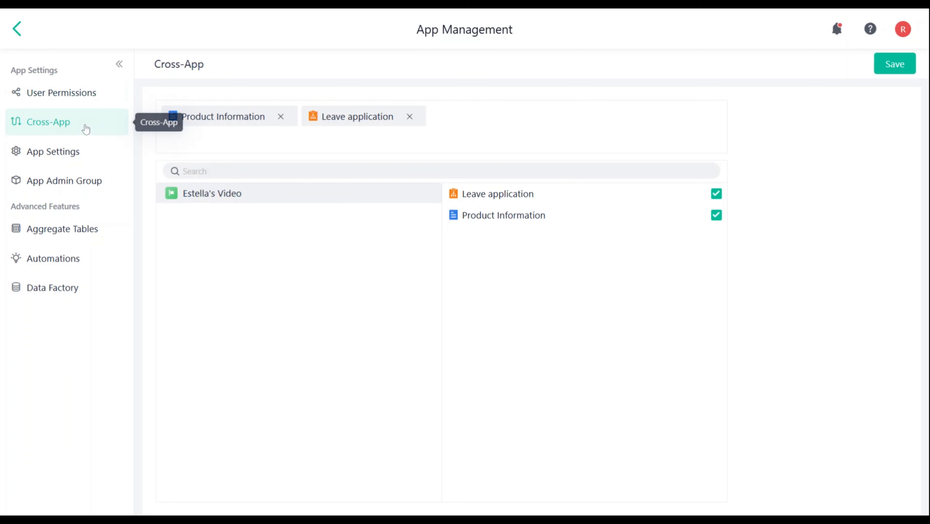
click(902, 66)
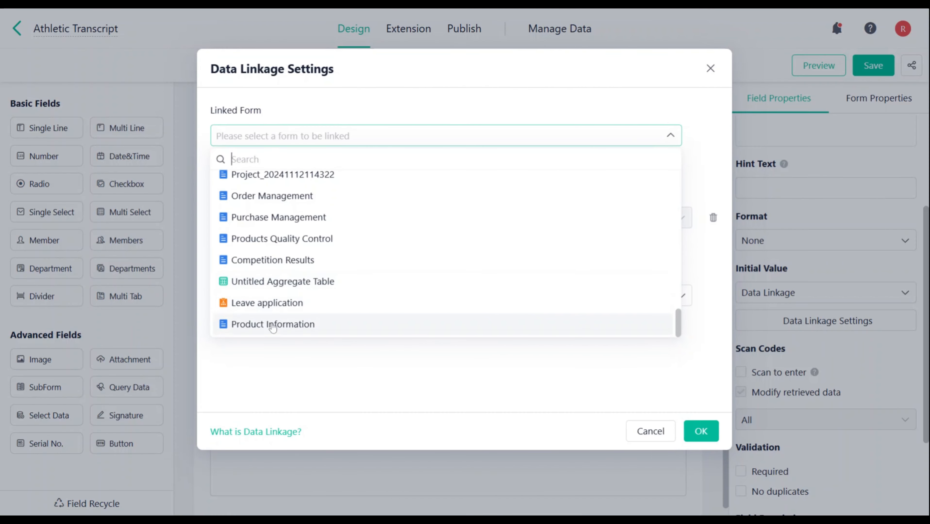
- Link Sporting Event to the Competition Results form's Sporting Event, on the condition that its Name equals the current form's Name
click(273, 260)
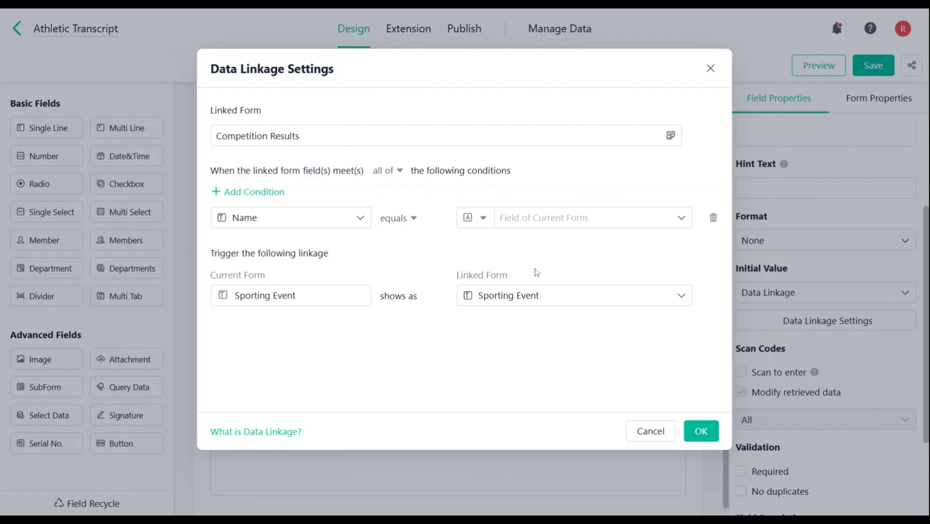
click(586, 230)
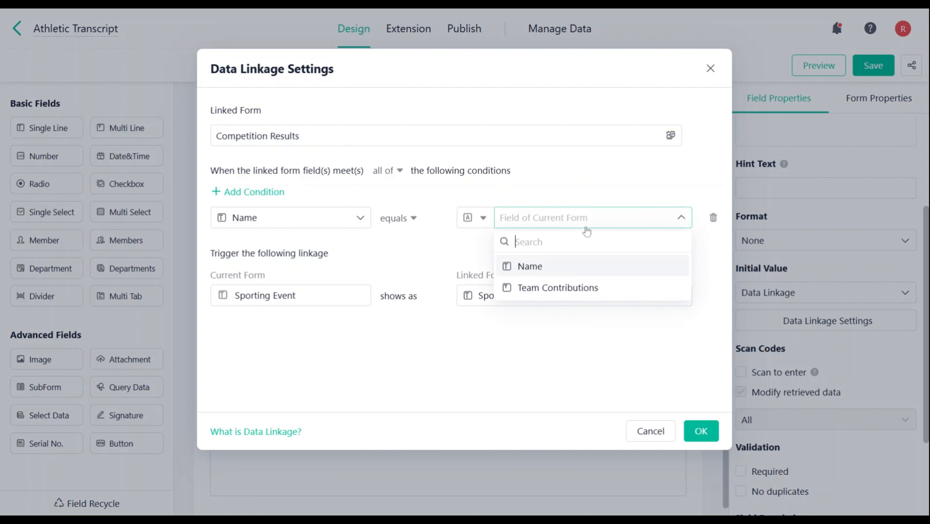
click(578, 273)
- Switch the condition's comparison value to Custom, and return it to the current form's Name field
click(477, 218)
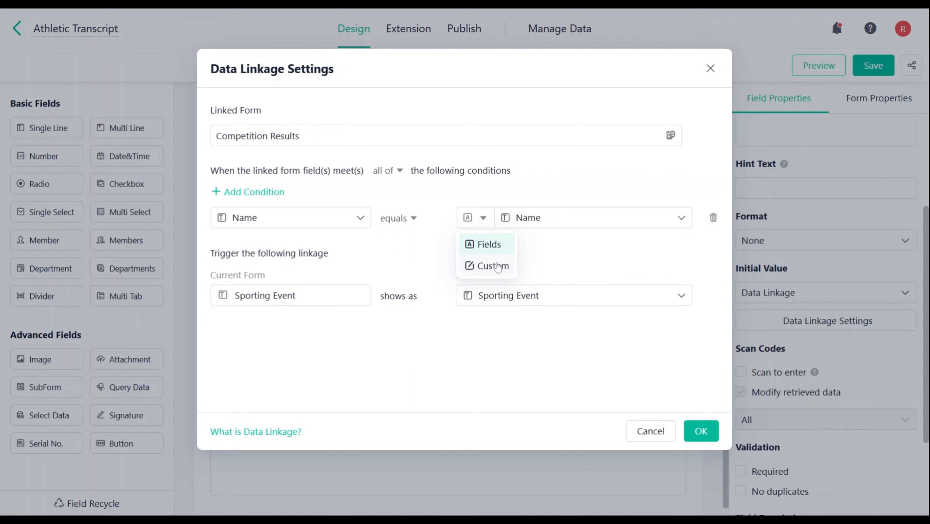
click(488, 265)
click(477, 218)
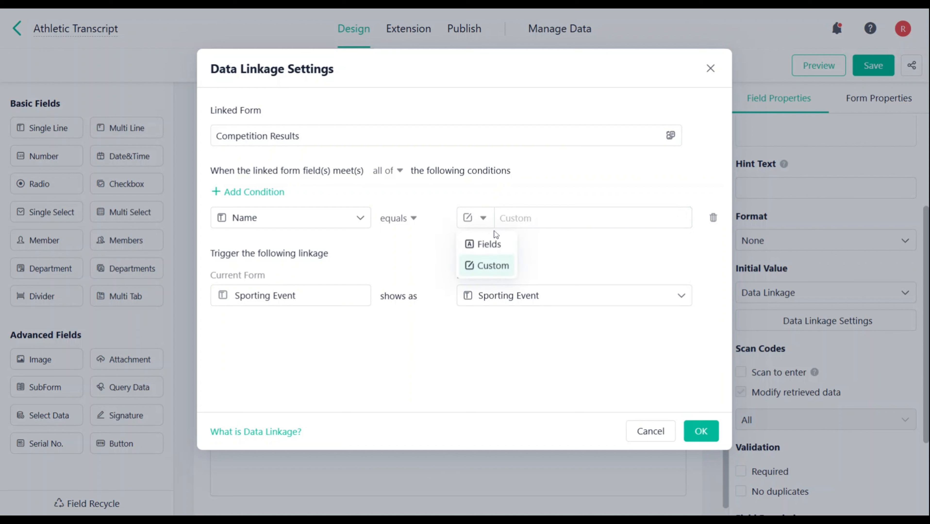
click(496, 243)
click(553, 220)
click(529, 263)
- Browse the comparison operators available for the Name condition and keep equals selected
click(399, 218)
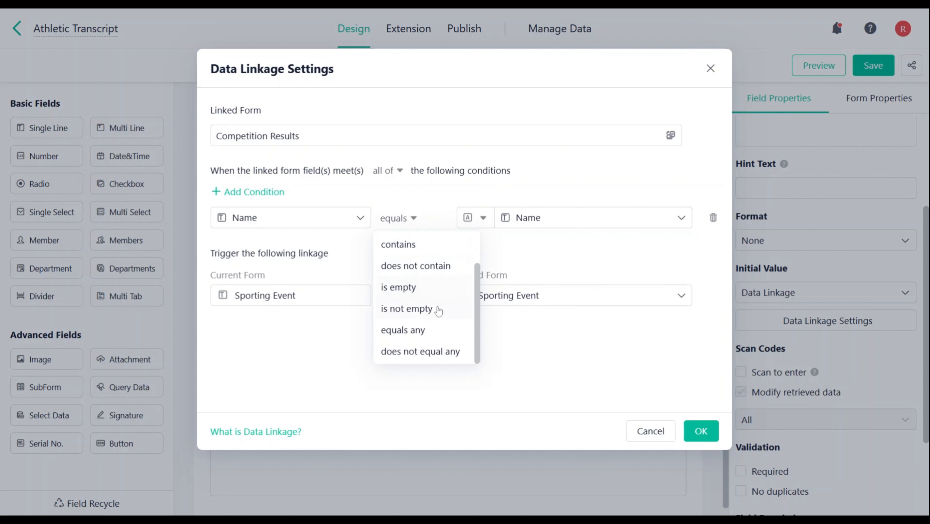
scroll(448, 308, up, 2)
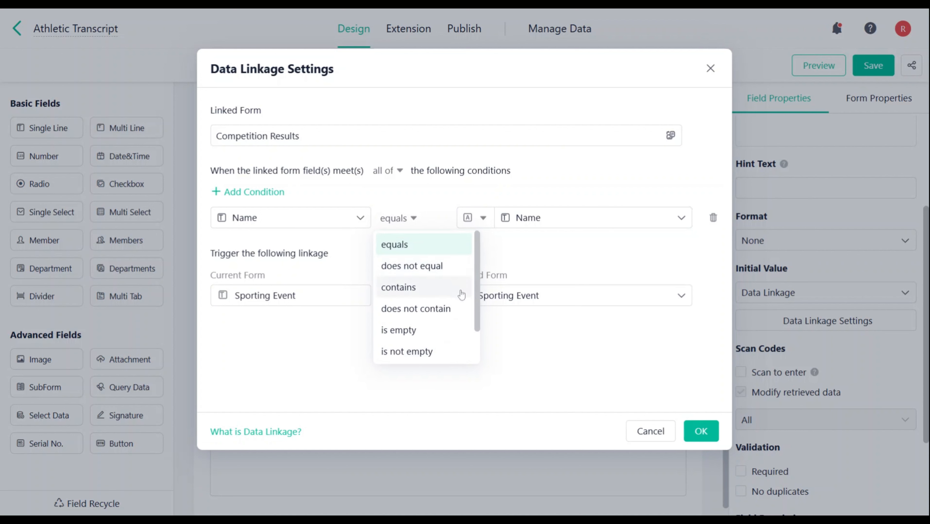
click(415, 252)
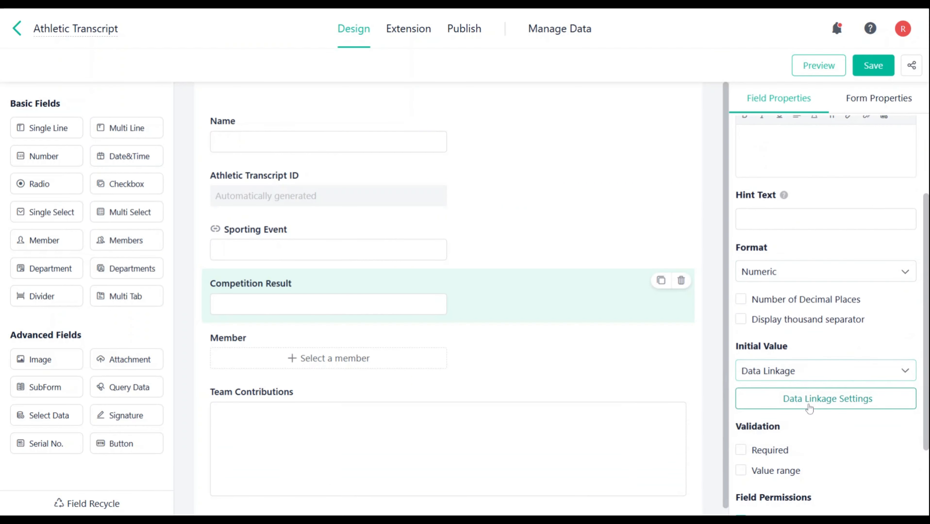
- Link Competition Result to the Competition Results form's Results field, on the condition that its Name equals the current form's Name
click(802, 399)
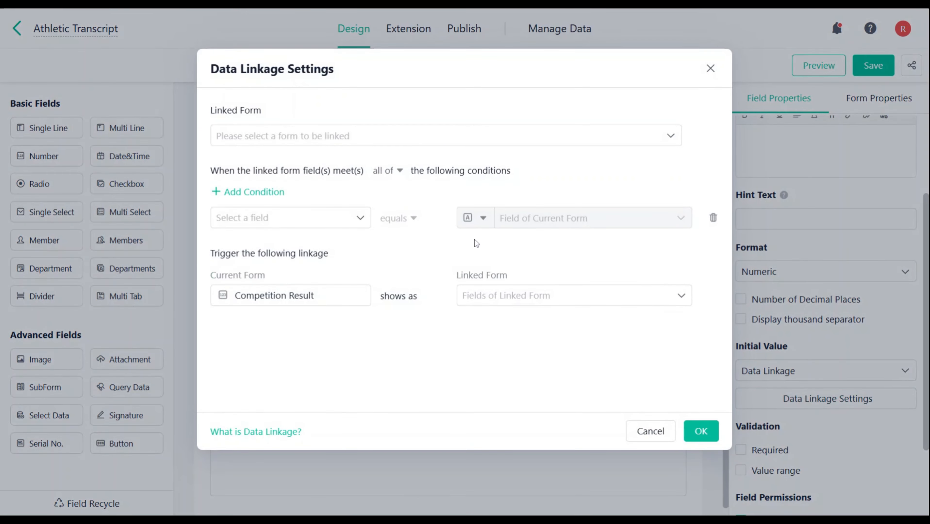
click(451, 135)
click(334, 247)
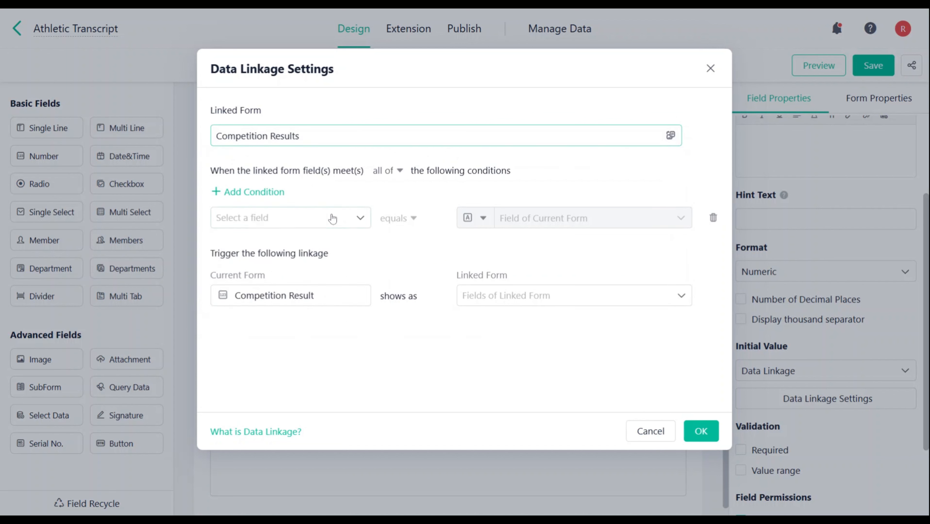
click(335, 224)
click(332, 266)
click(551, 217)
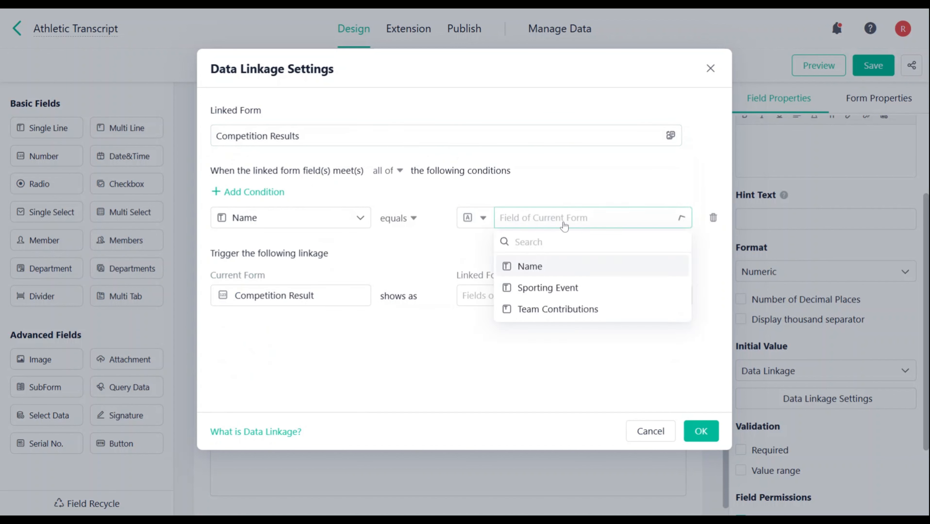
click(527, 267)
click(543, 295)
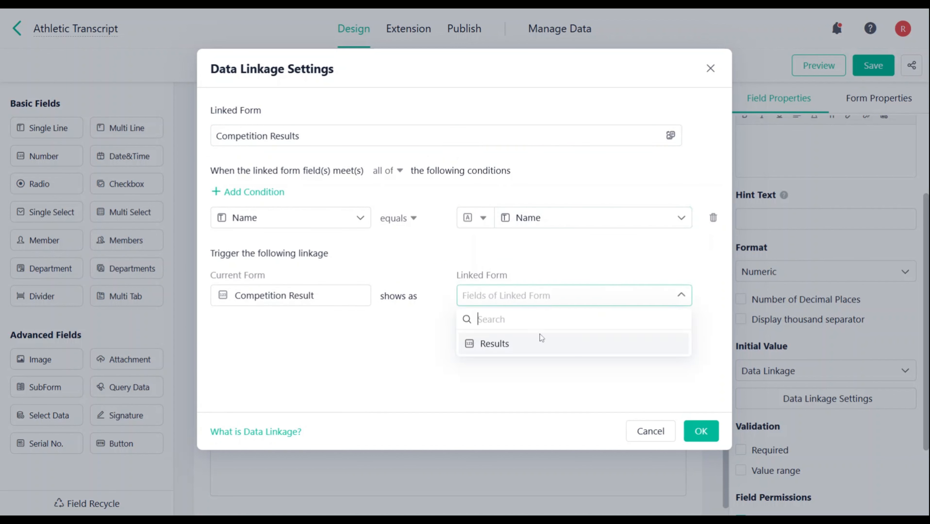
click(537, 345)
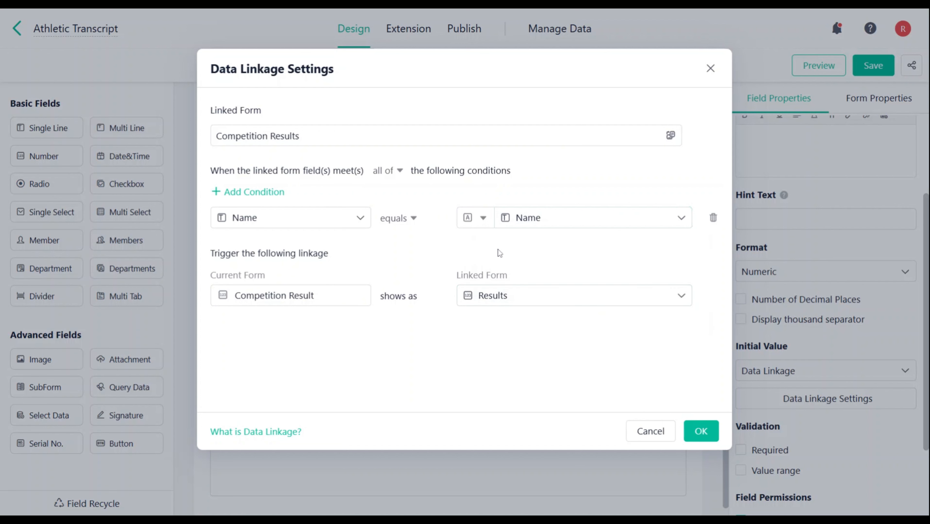